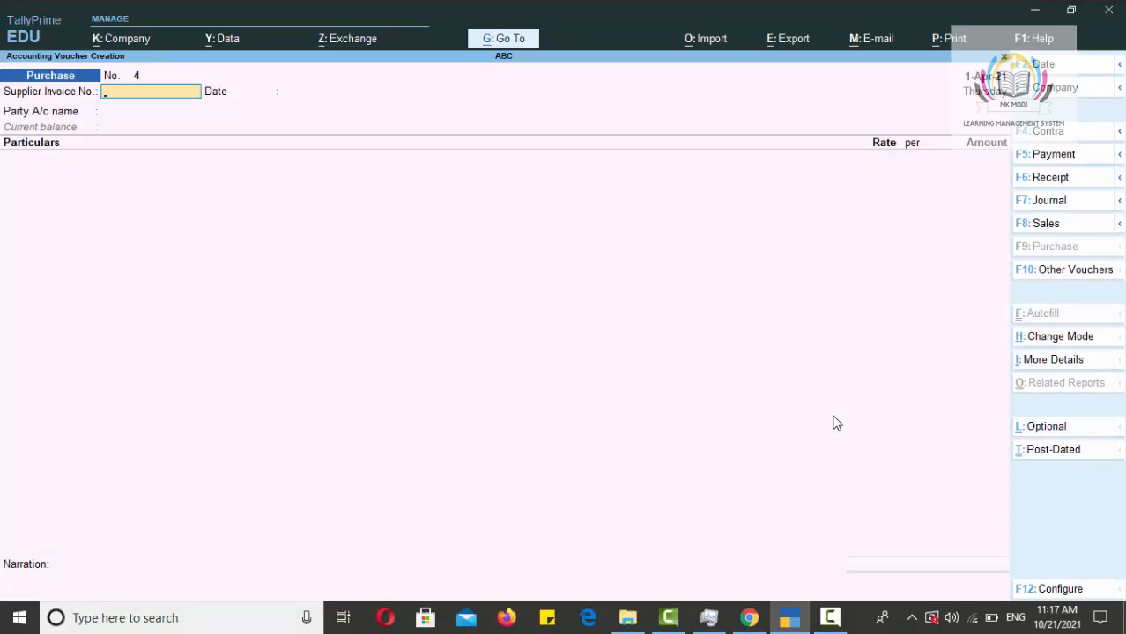
Leave the purchase voucher and start a new sales voucher from the Gateway of Tally
key(Escape)
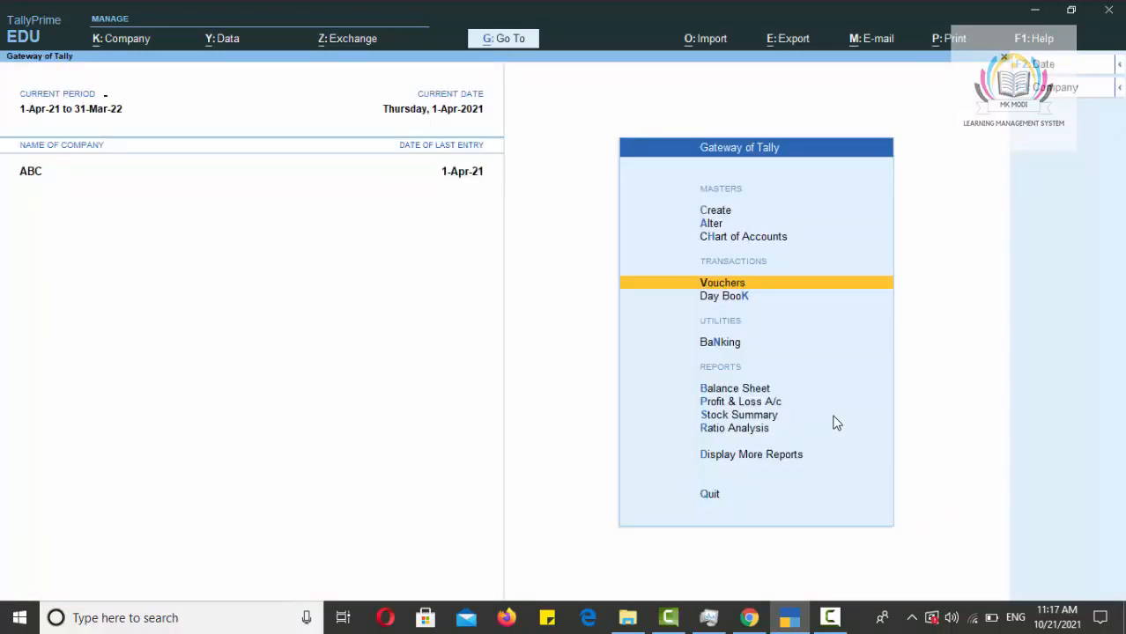
key(Return)
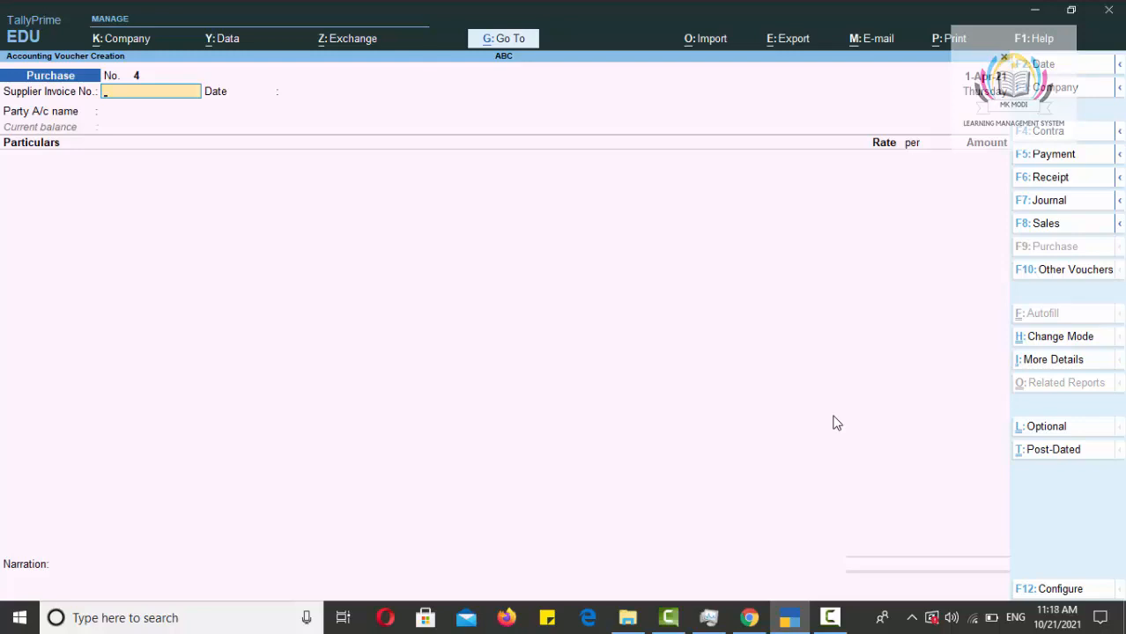
click(1048, 227)
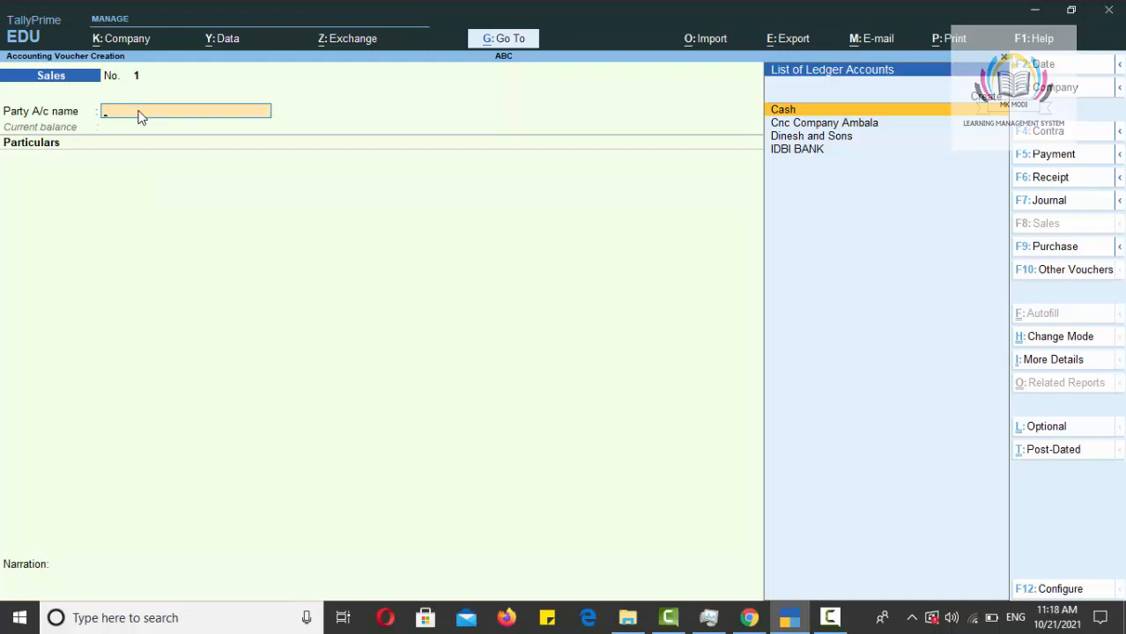
key(Down)
key(Down)
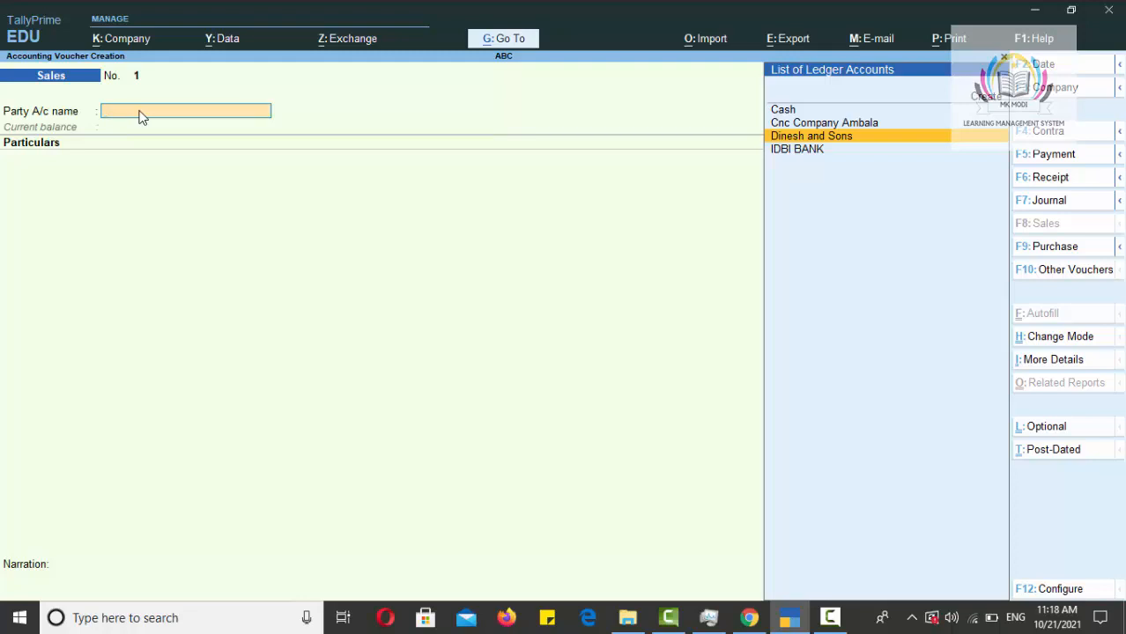
click(982, 97)
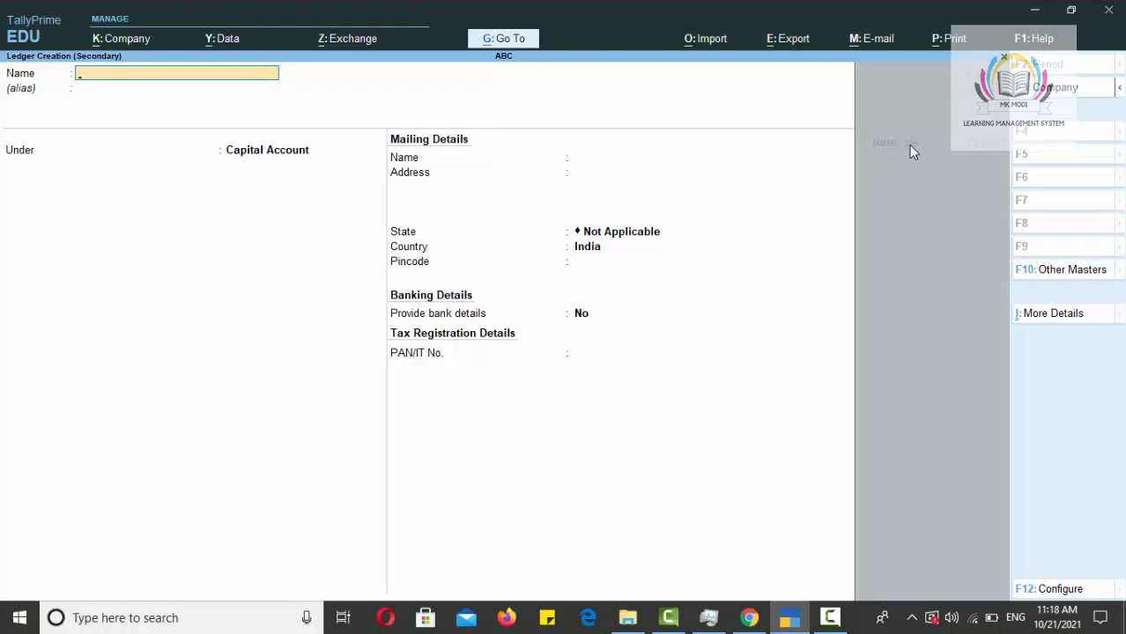
key(Escape)
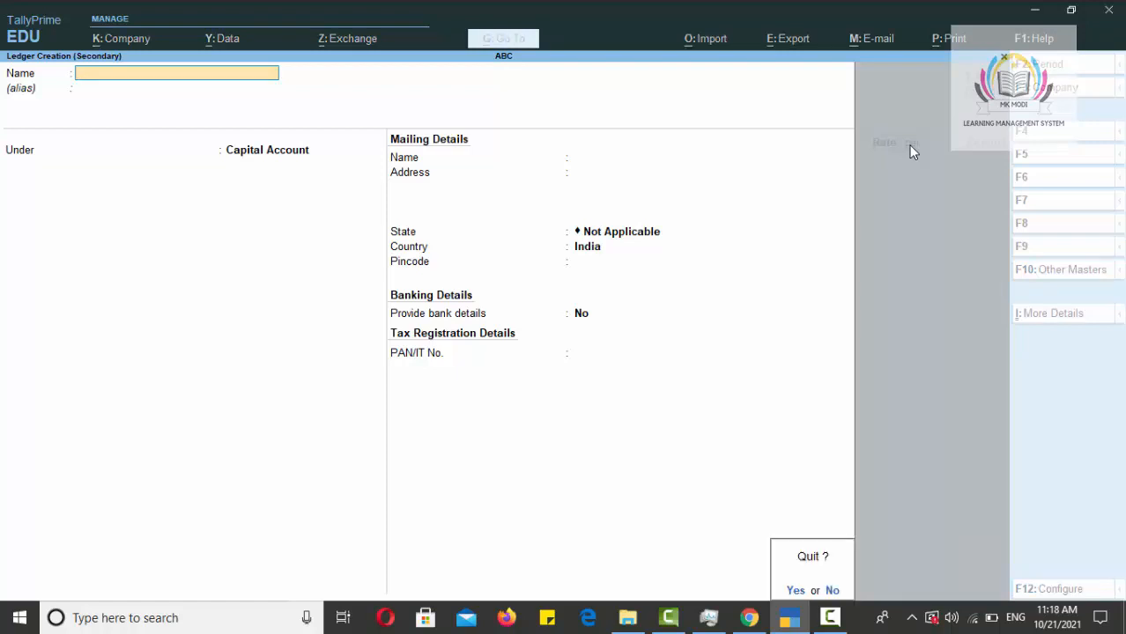
key(Return)
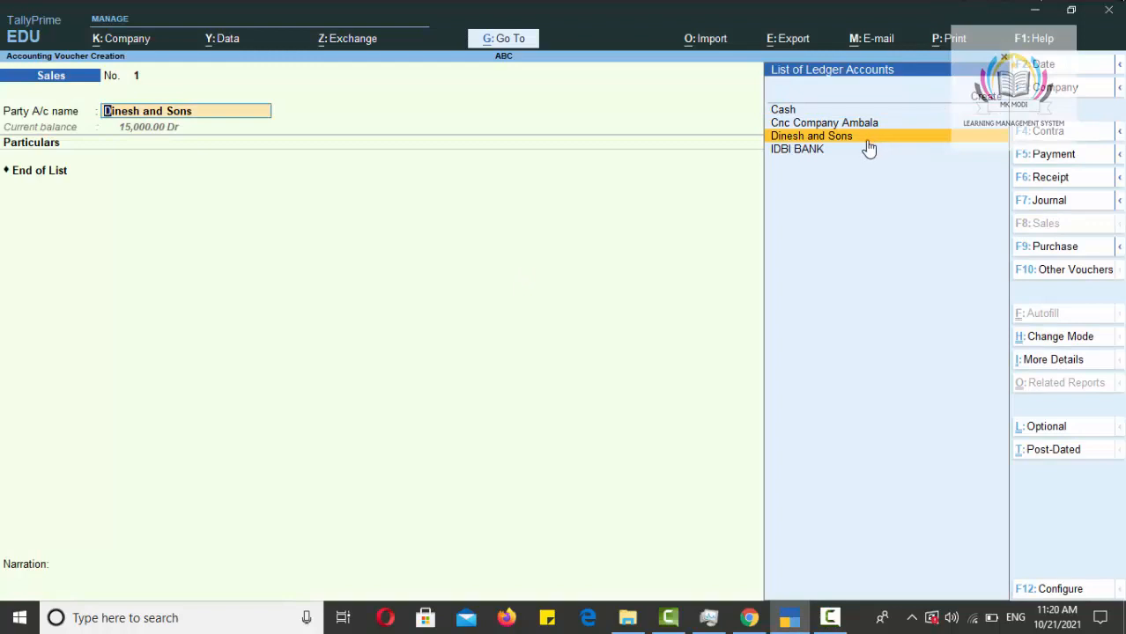
Choose Dinesh and Sons as the party account and accept its buyer, mailing, address, state and country details
click(866, 139)
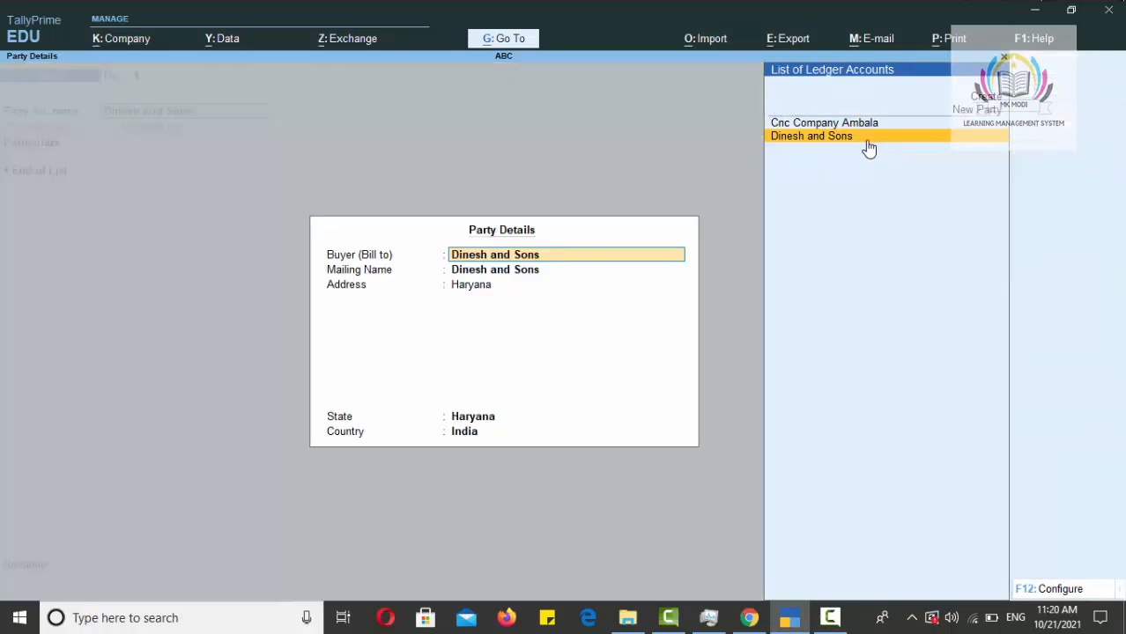
key(Return)
key(Return)
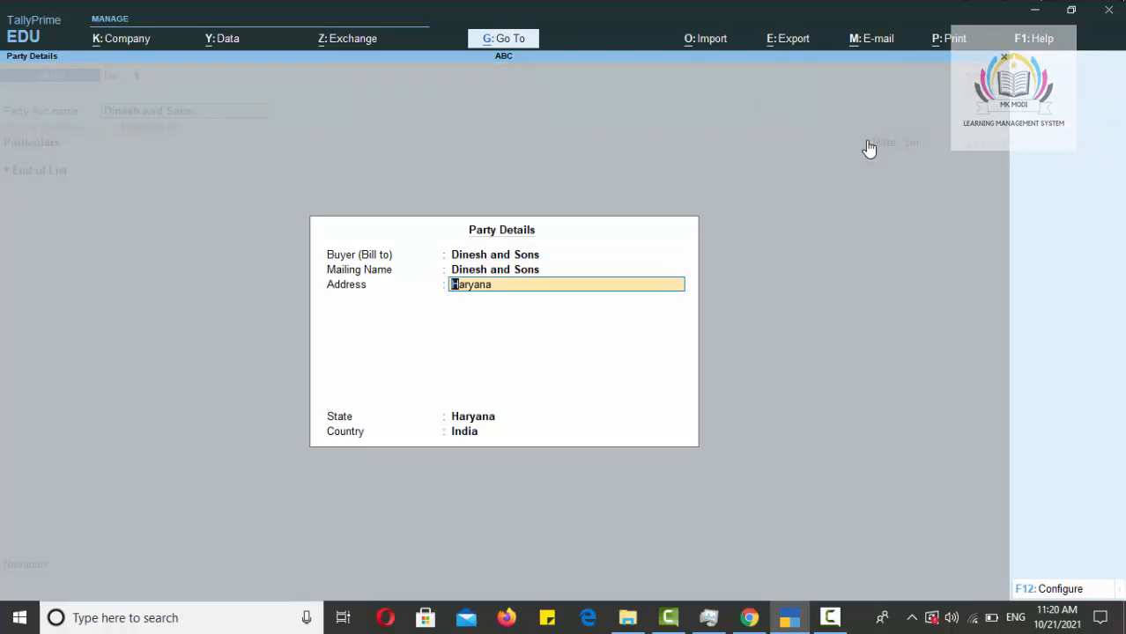
key(Return)
key(Return)
key(Return)
key(Return)
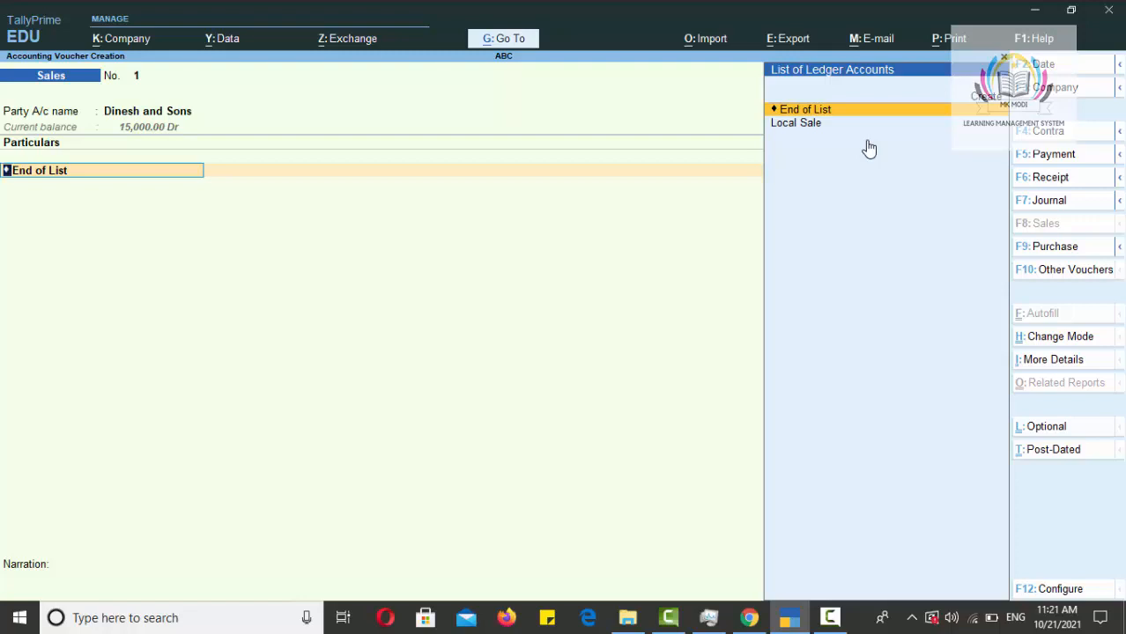
Set the sales voucher's mode to Accounting Invoice
click(1086, 342)
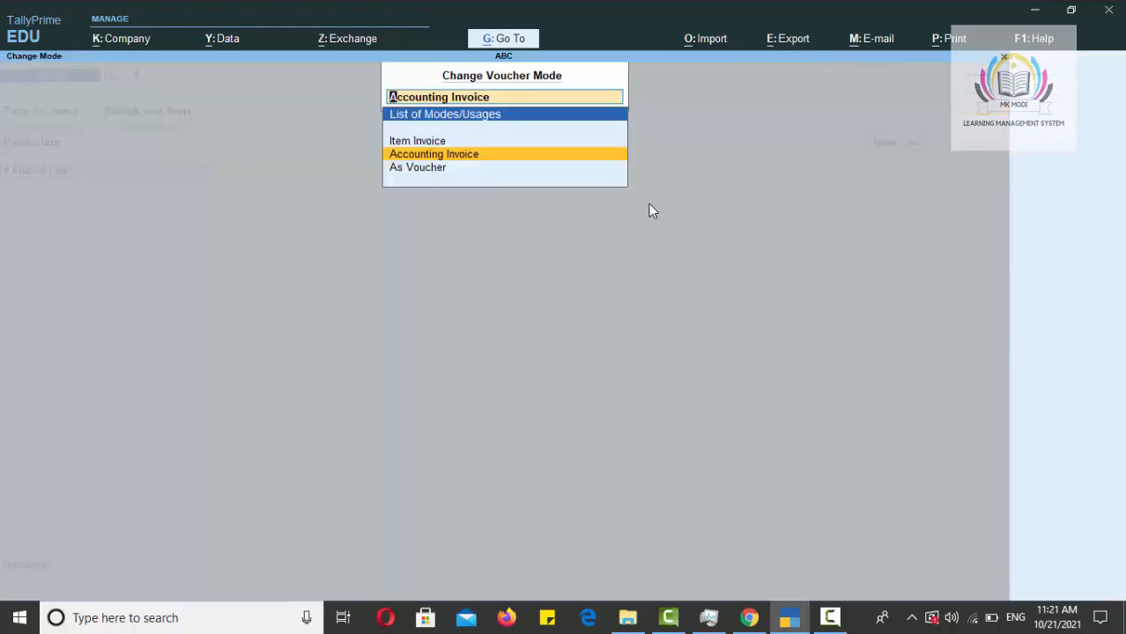
click(438, 158)
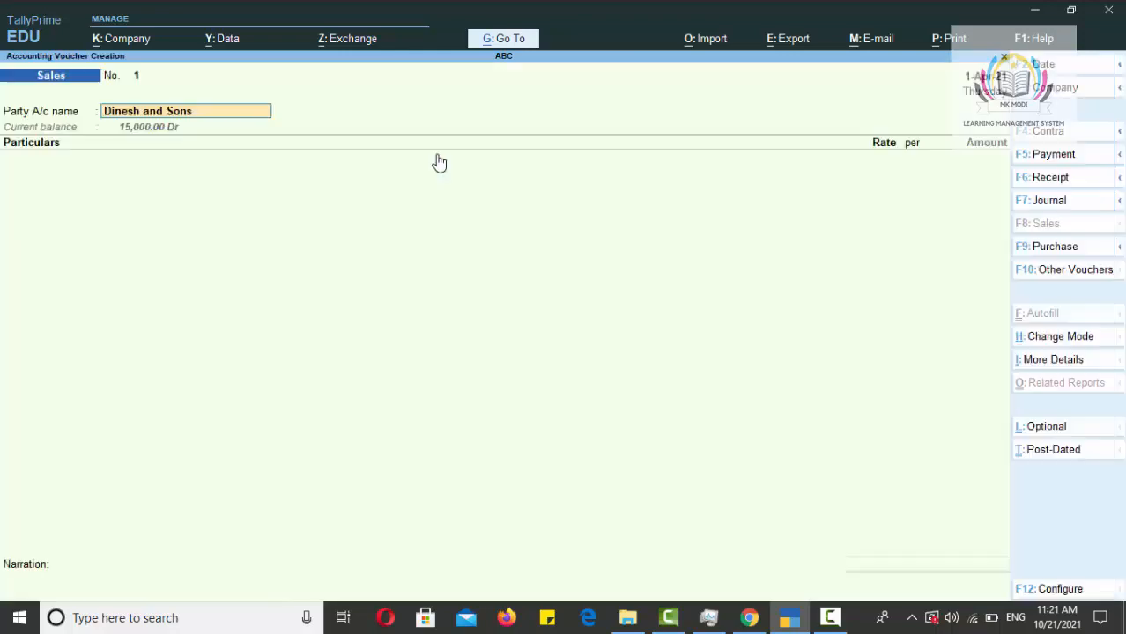
key(ctrl+h)
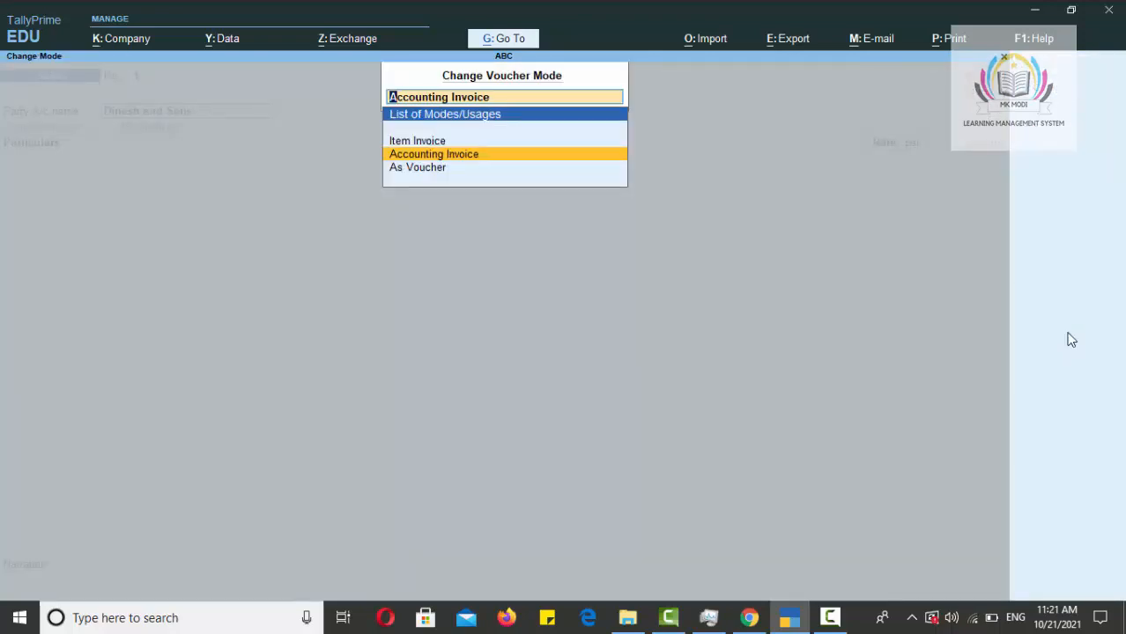
key(Return)
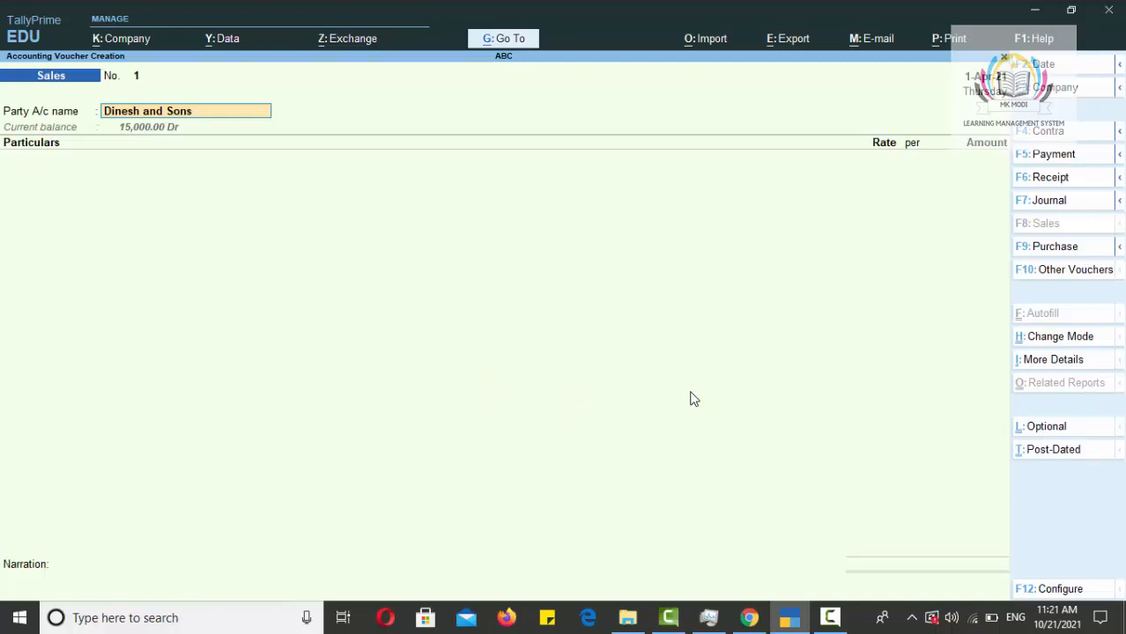
Confirm the Dinesh and Sons party again, keeping its party details with Haryana, India, and proceed to the particulars
key(Return)
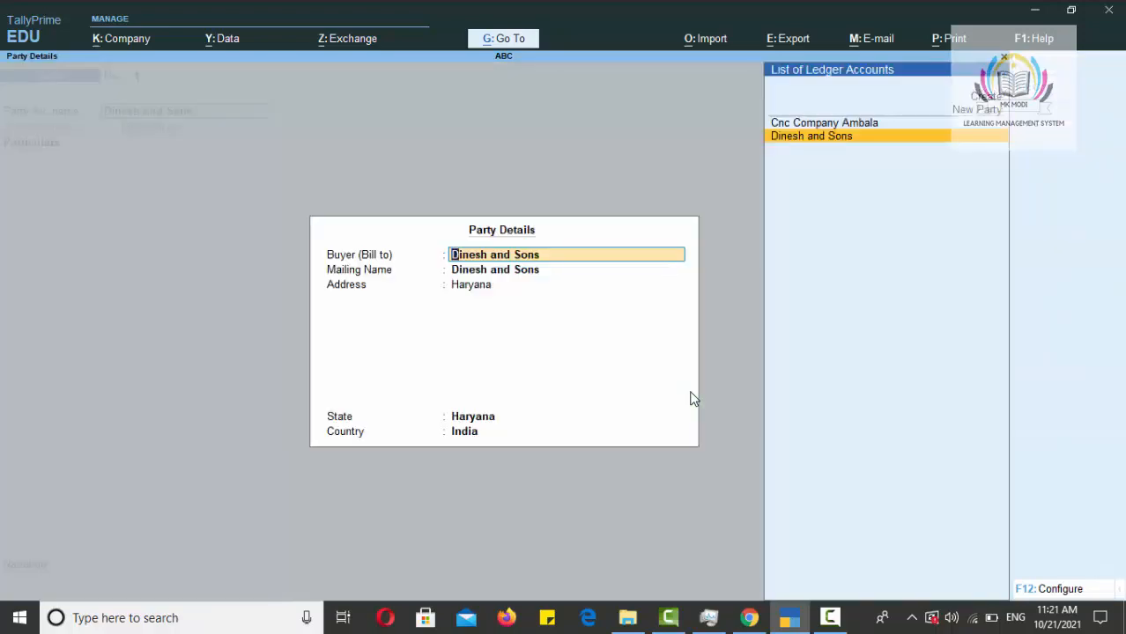
key(Return)
key(Return)
key(Return)
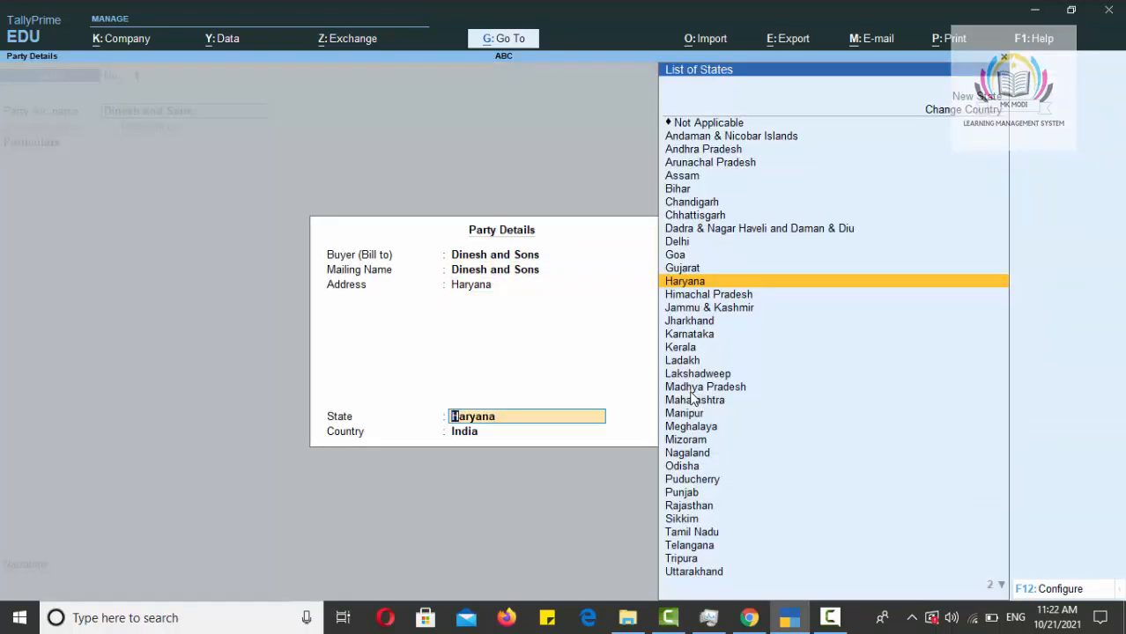
key(Return)
key(Return)
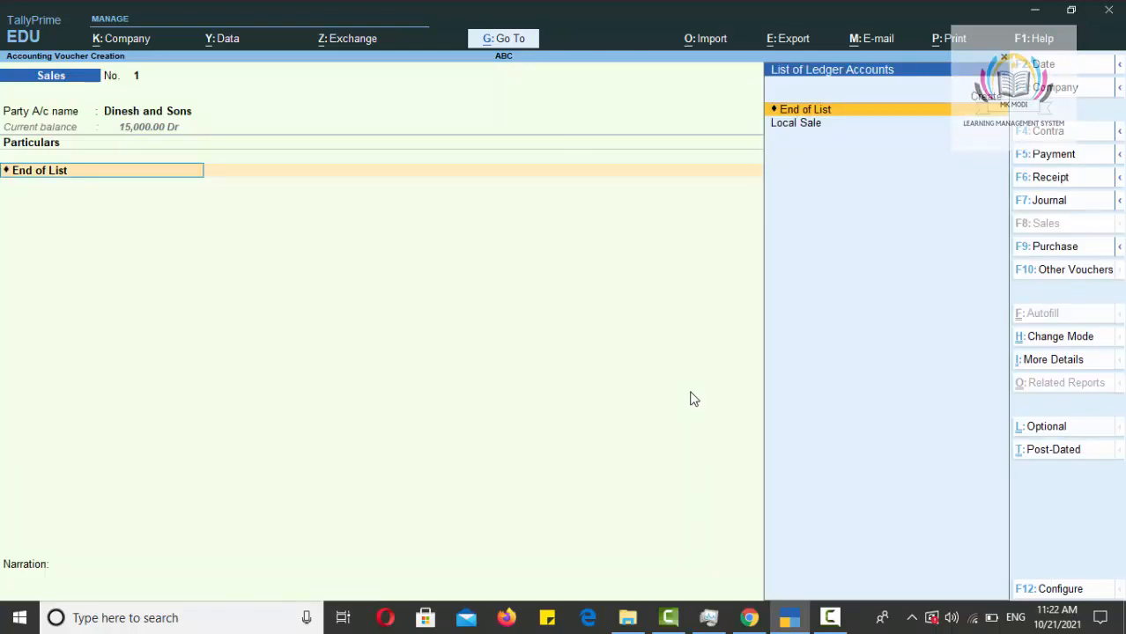
Enter the Local Sale ledger under the particulars with an amount of 13000 and end the list
key(Down)
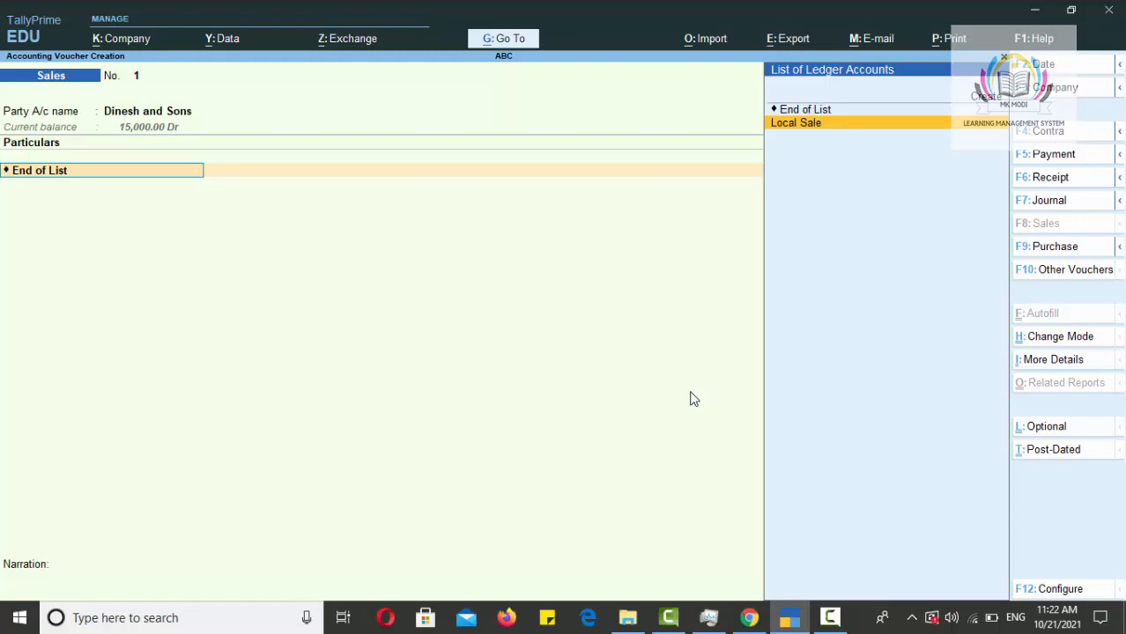
key(Return)
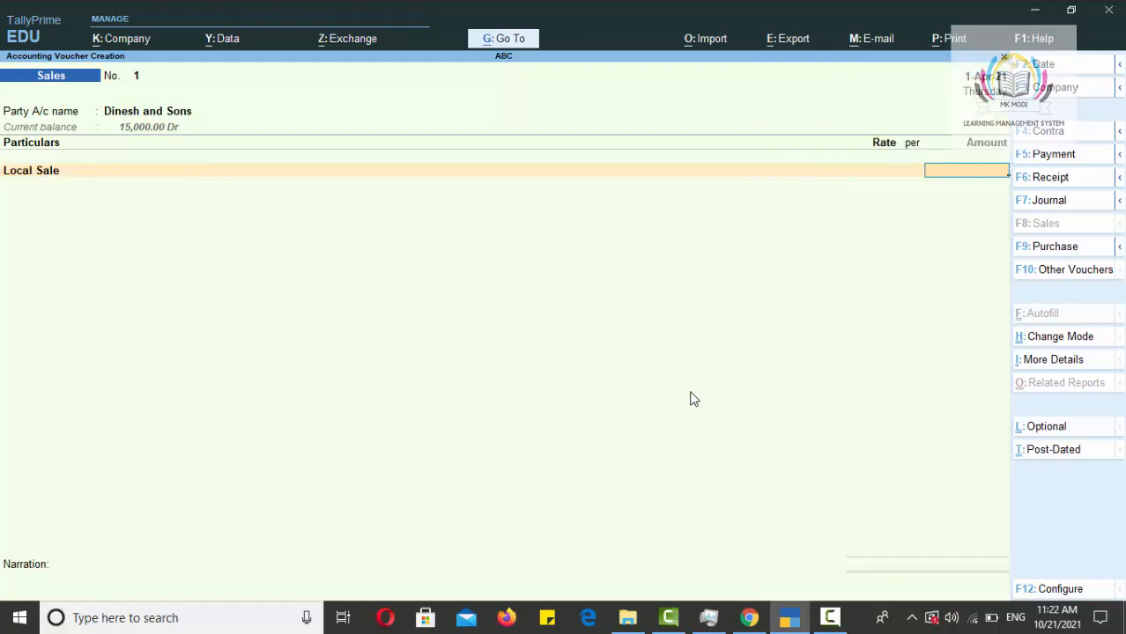
text(13000)
key(Return)
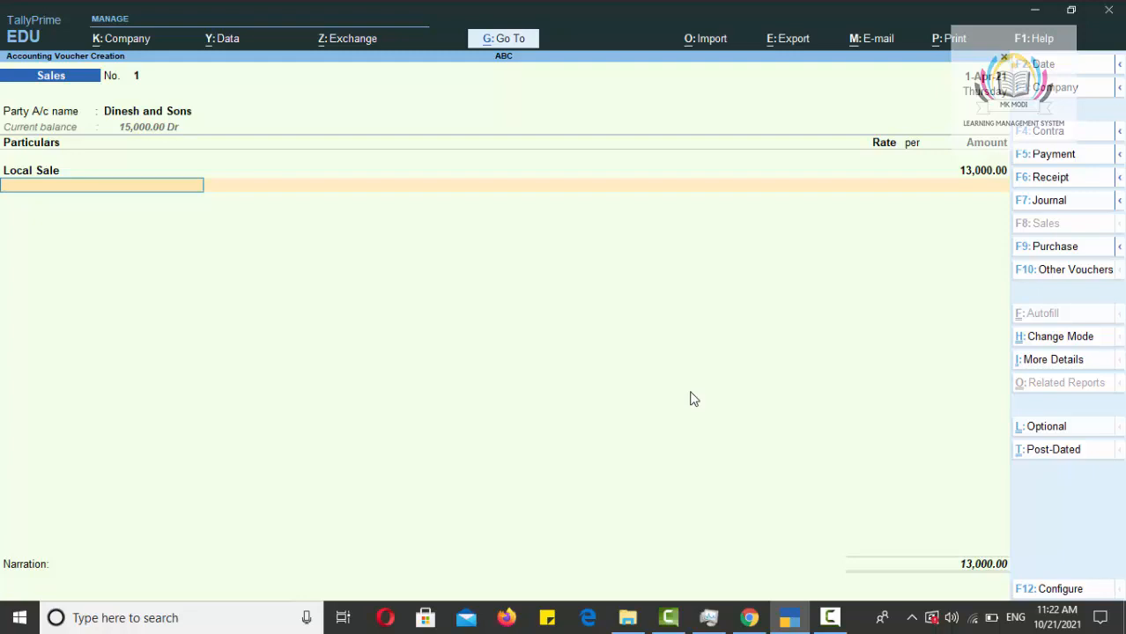
key(Return)
key(Return)
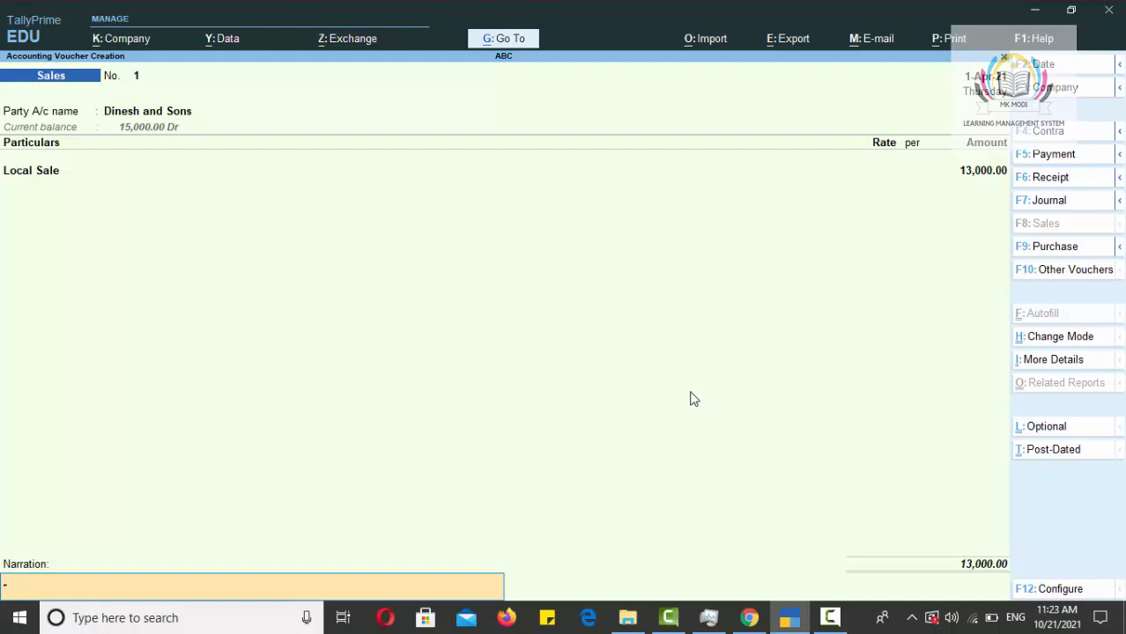
Add the narration SALE TO DINESH AND SONS and save the sales voucher
text(SALE TO DINESH AND SONS)
key(Return)
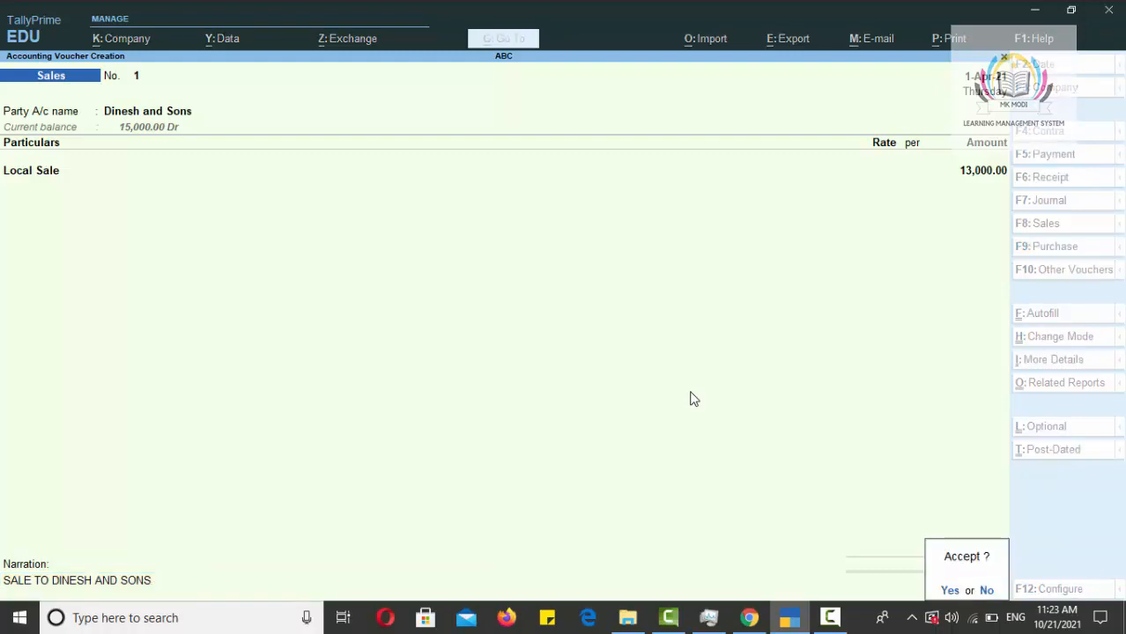
key(Return)
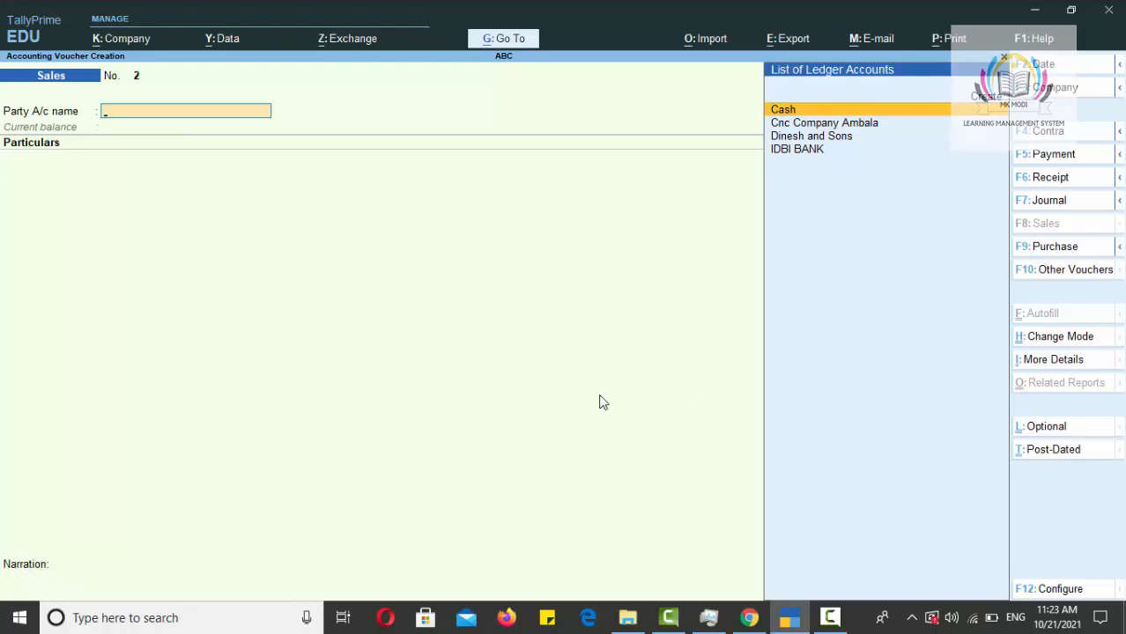